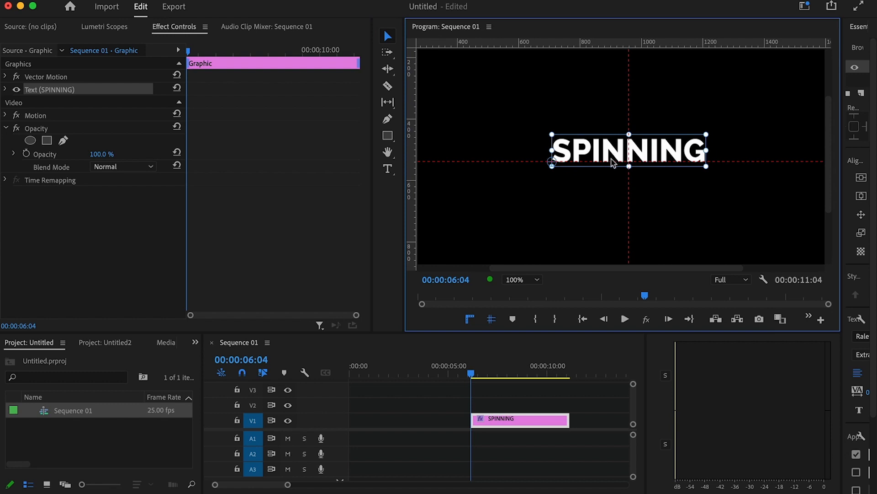
Step: Centre the SPINNING title in the frame at 960, 540 and move its anchor point to the middle of the text
mouse_move(611, 160)
mouse_down()
mouse_move(612, 187)
mouse_move(613, 166)
mouse_up()
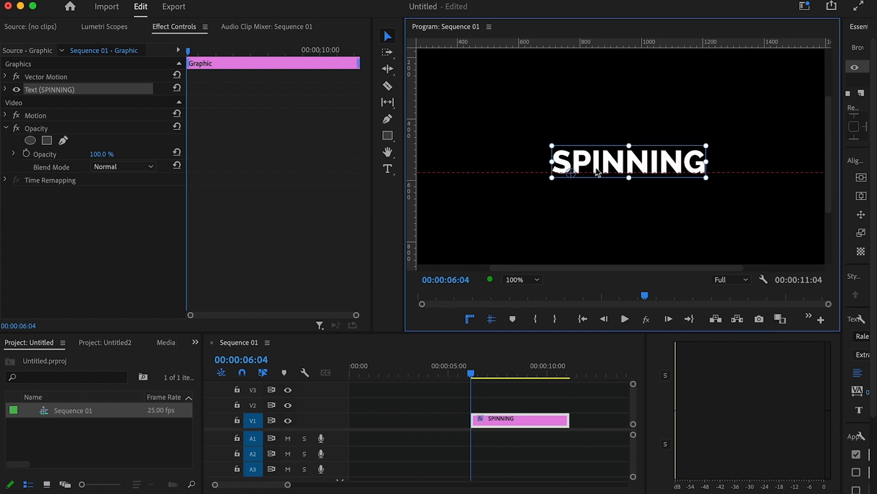
drag(562, 176, 633, 166)
Step: Duplicate the SPINNING clip onto track V2 so that the copy starts where the V1 clip ends
mouse_move(487, 423)
mouse_down()
mouse_move(365, 424)
mouse_move(398, 409)
mouse_move(498, 409)
mouse_up()
click(386, 372)
click(433, 372)
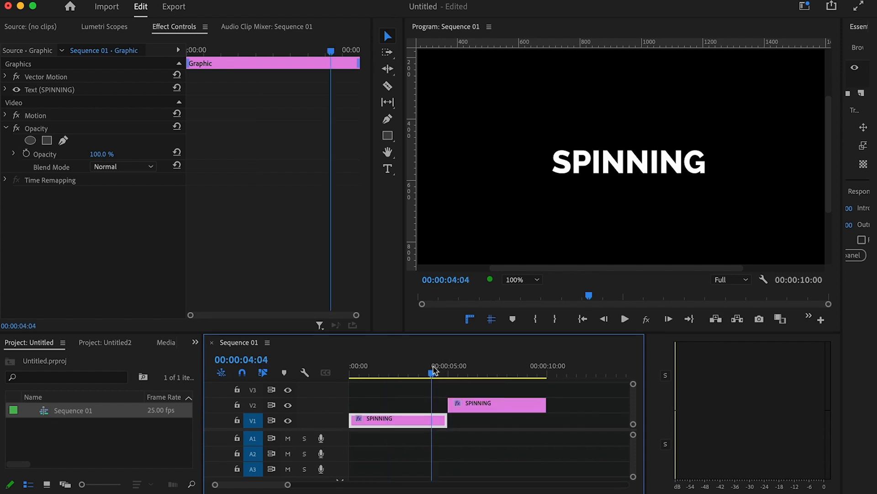
Step: Replace the wording of the title copy on track V2 with TEXT
drag(433, 372, 487, 371)
click(495, 405)
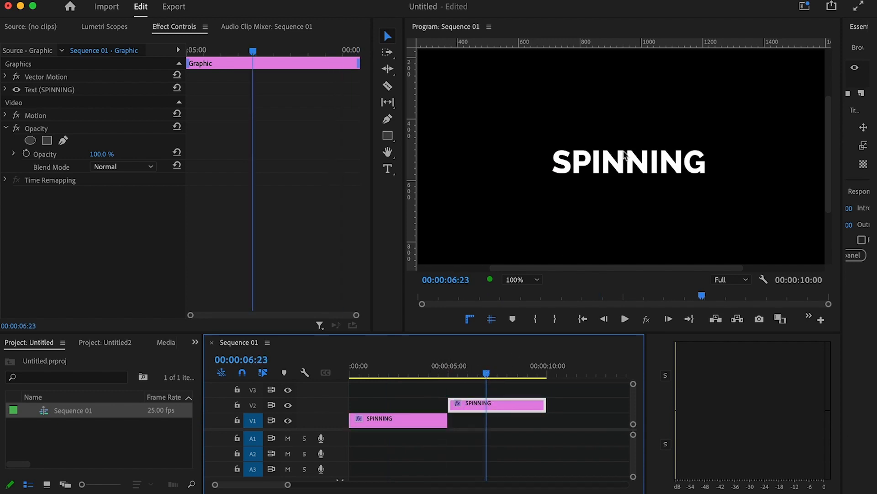
double_click(620, 165)
text(TEXT)
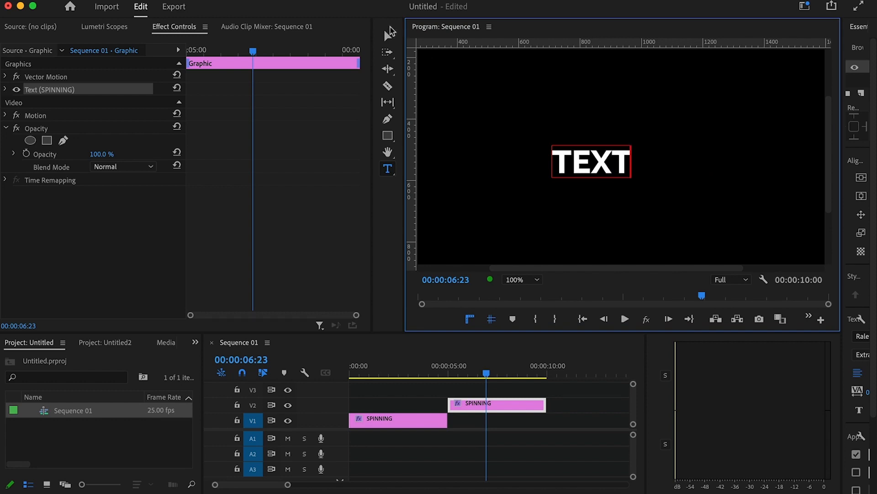
Step: Centre the TEXT title in the frame at 960, 540 and move its anchor point to the middle of the word
click(392, 39)
drag(572, 164, 616, 170)
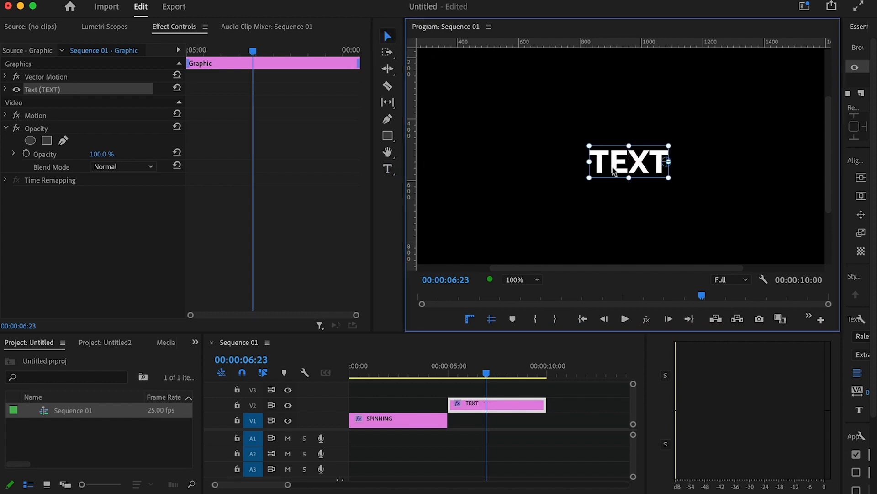
drag(670, 169, 635, 175)
Step: Start Rotation keyframing on the SPINNING title with a 0.0 keyframe at 00:00:04:13, shortly before the clip's end
drag(447, 373, 450, 373)
key(Left)
key(Left)
key(Left)
key(Left)
key(Left)
key(Left)
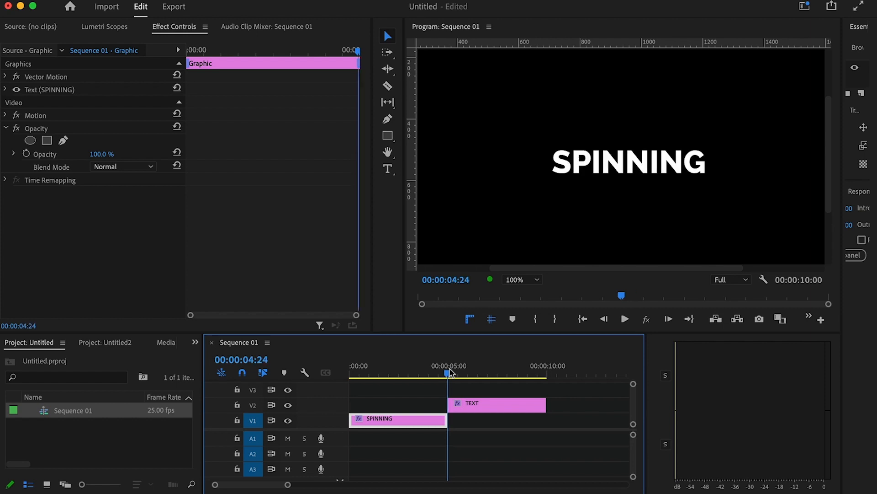
key(Left)
key(Left)
key(Left)
key(Left)
key(Left)
key(Left)
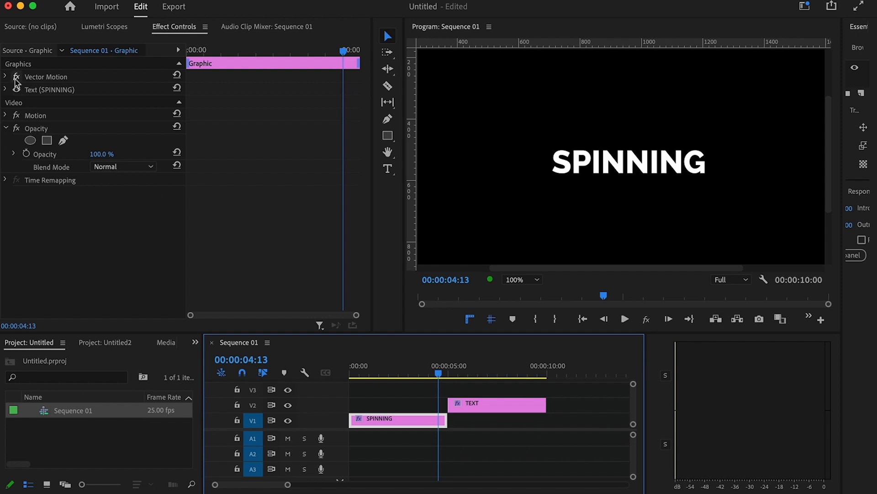
click(6, 90)
scroll(55, 241, down, 7)
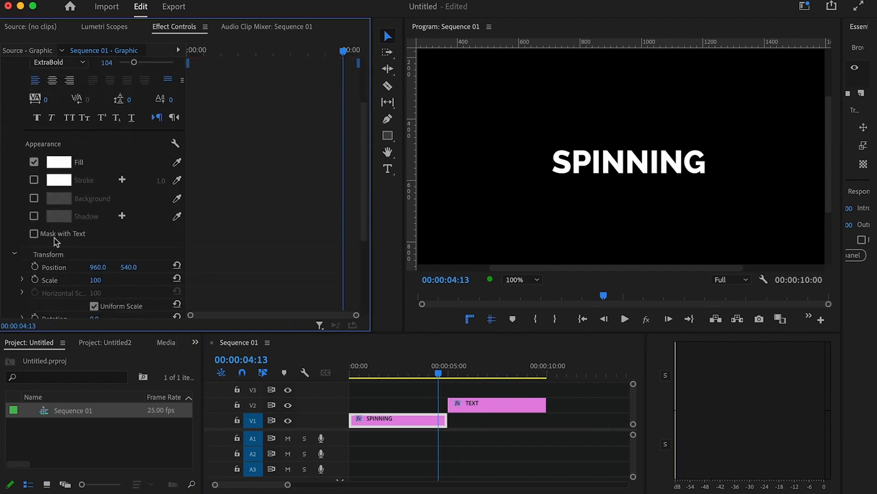
scroll(54, 242, down, 1)
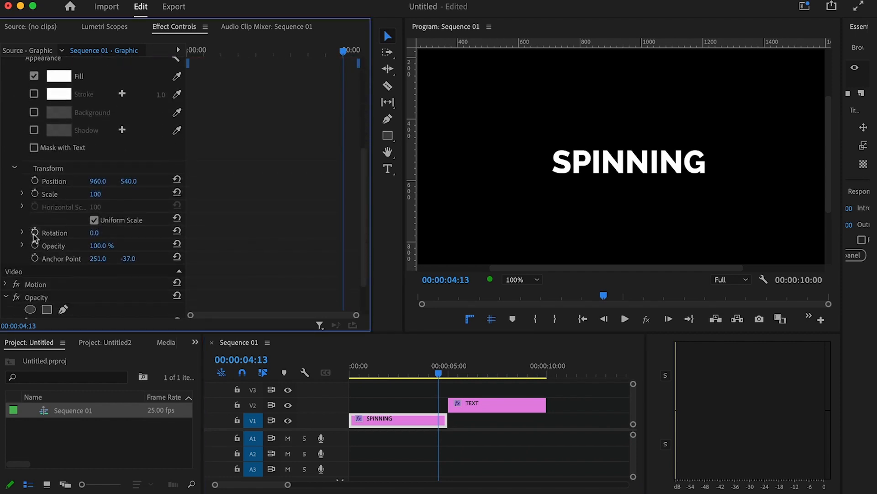
click(35, 232)
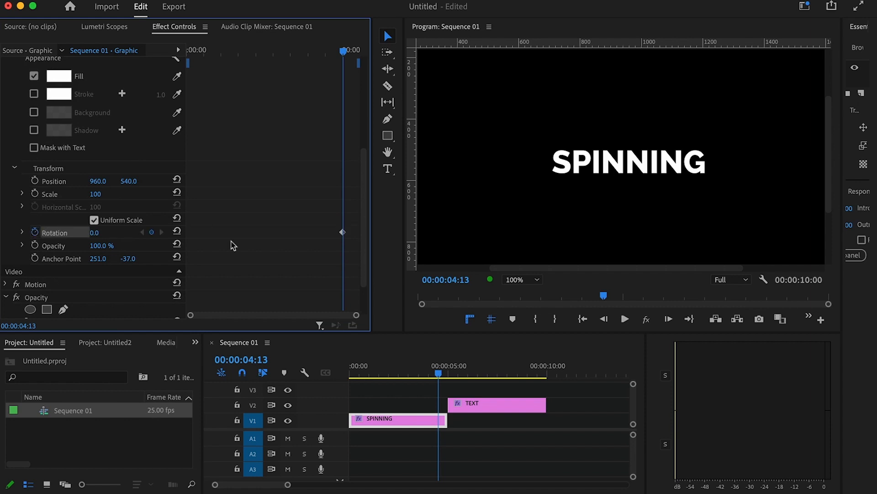
Step: Set the SPINNING title's Rotation to 1x0.0° at 00:00:04:24 and play back the spin
click(441, 374)
drag(440, 374, 449, 375)
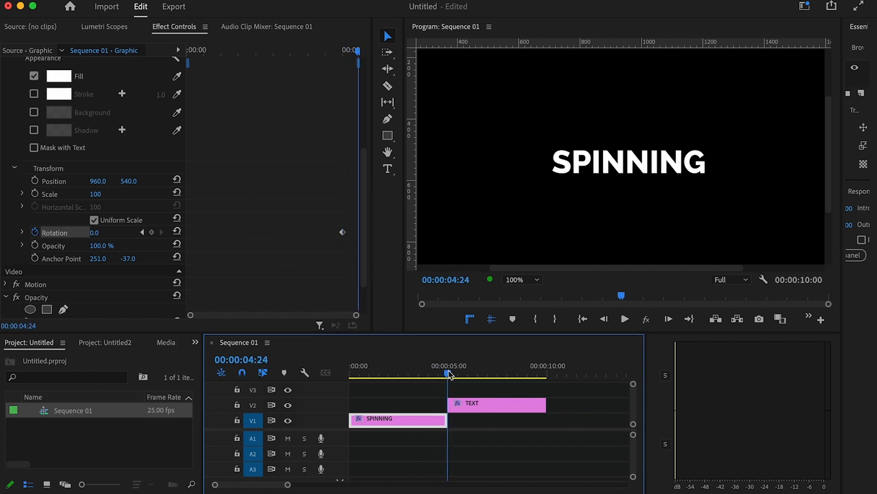
drag(95, 232, 258, 232)
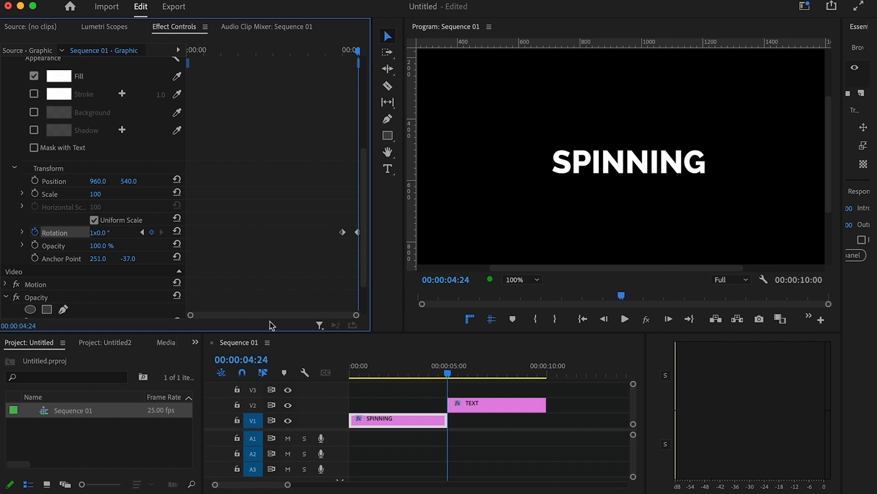
drag(448, 372, 431, 373)
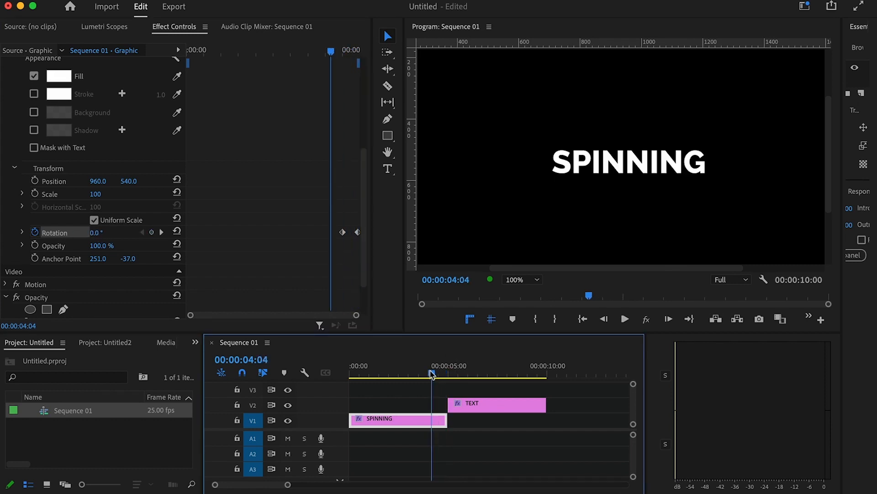
key(space)
key(space)
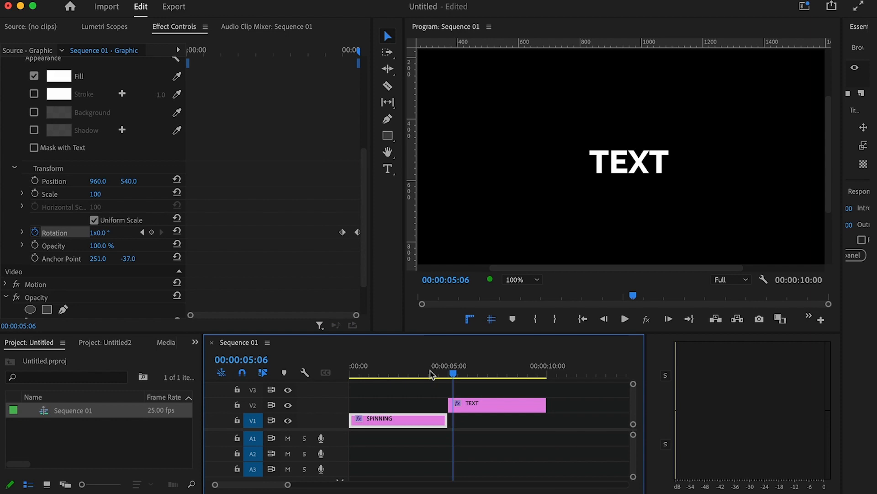
Step: Start Rotation keyframing on the TEXT title with a 0.0 keyframe at 00:00:05:12
drag(456, 375, 451, 376)
click(465, 408)
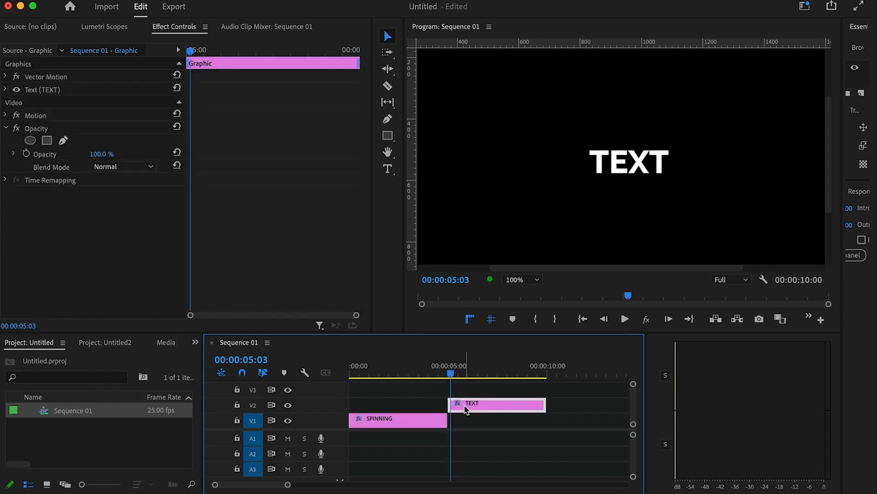
key(Right)
key(Right)
key(Right)
key(Right)
key(Right)
key(Right)
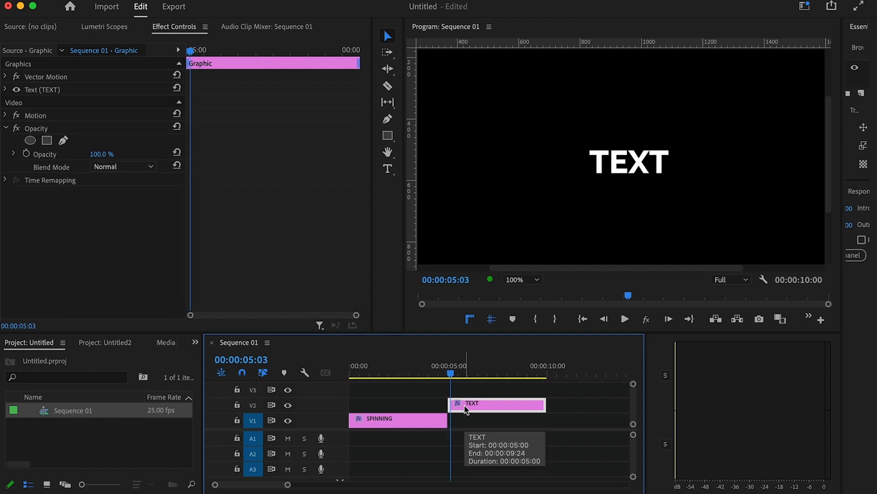
key(Right)
key(Right)
key(Right)
key(Right)
key(Right)
key(Right)
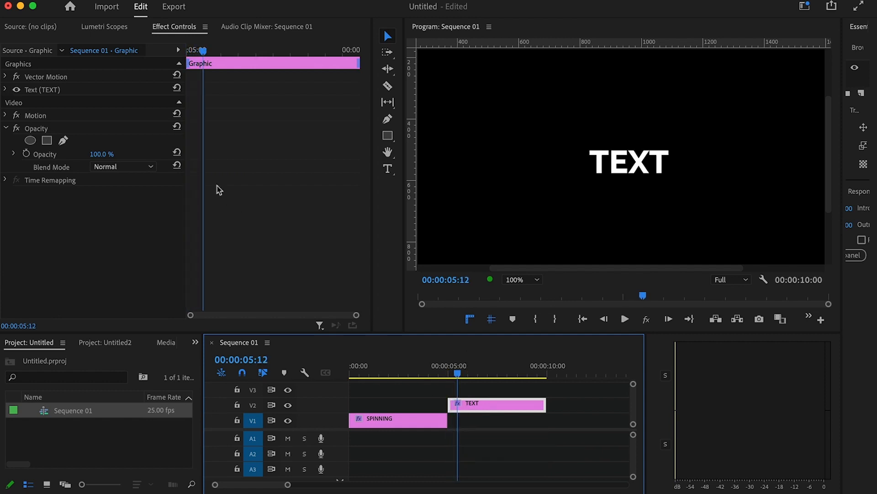
click(5, 90)
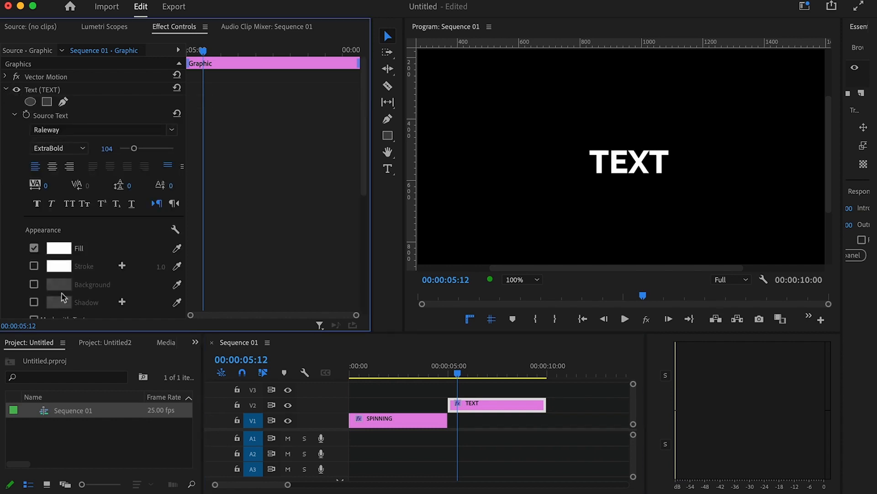
scroll(64, 296, down, 4)
scroll(64, 295, down, 2)
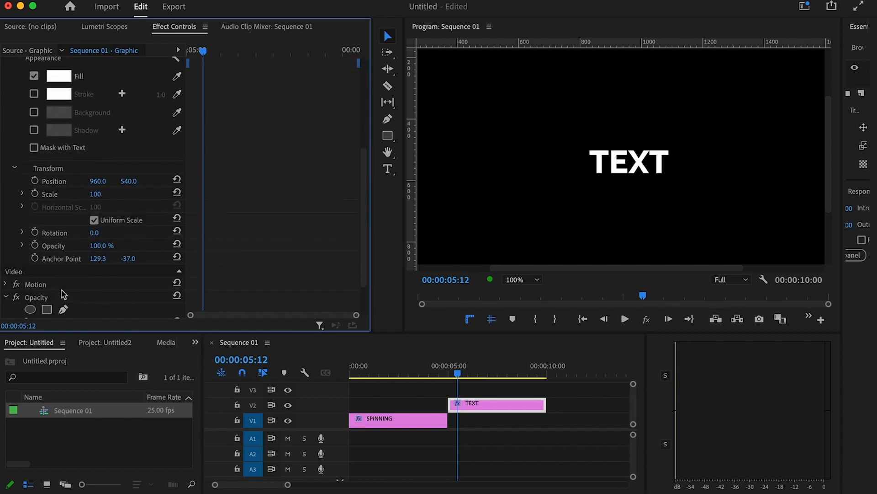
click(34, 233)
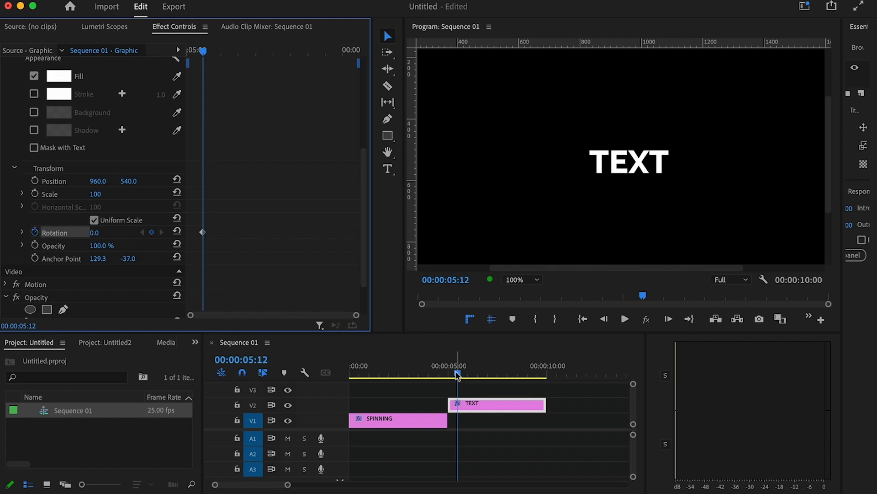
Step: Add another Rotation keyframe to the SPINNING title at 00:00:05:00
drag(458, 374, 449, 374)
key(Left)
key(Left)
key(Right)
key(Right)
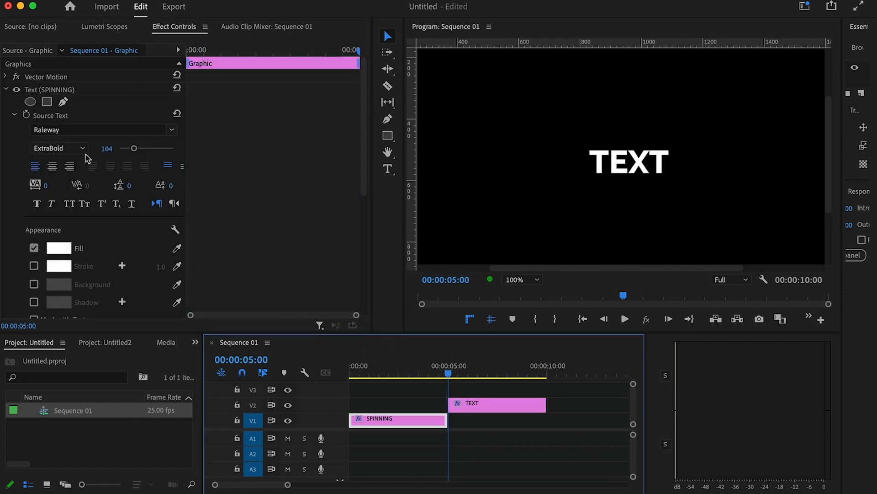
scroll(83, 203, down, 4)
scroll(83, 203, down, 1)
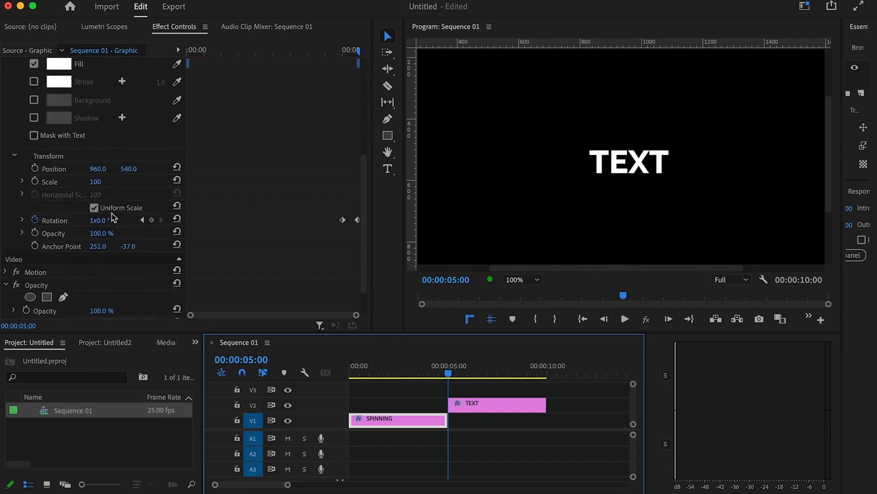
click(151, 219)
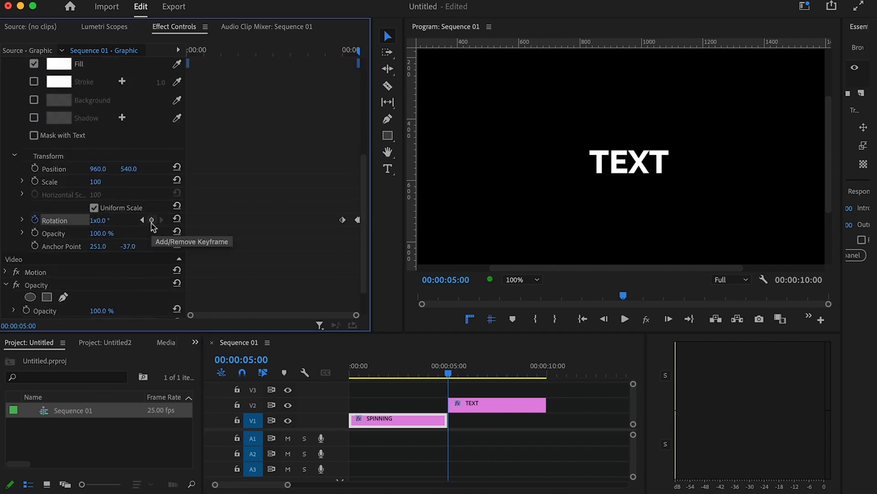
click(435, 420)
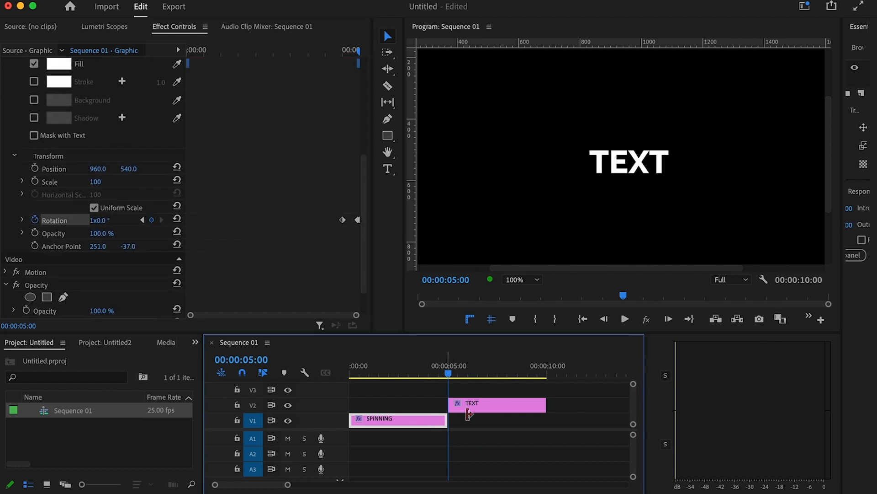
Step: Set the TEXT title's Rotation to -360° at 00:00:05:00, the start of its clip
click(491, 409)
scroll(137, 247, down, 5)
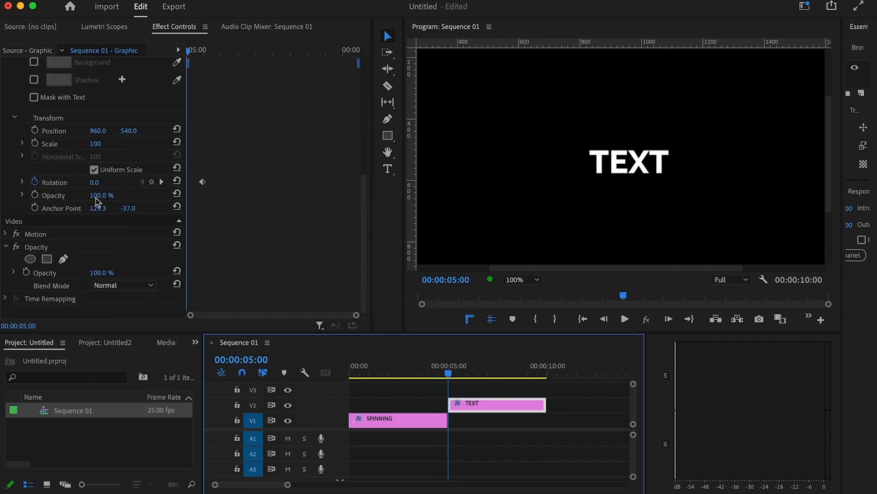
click(92, 183)
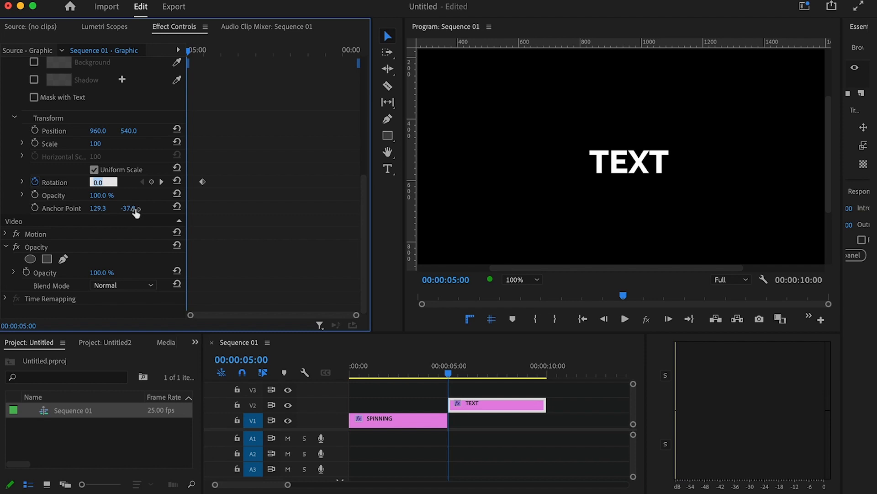
key(Left)
text(-360)
key(Return)
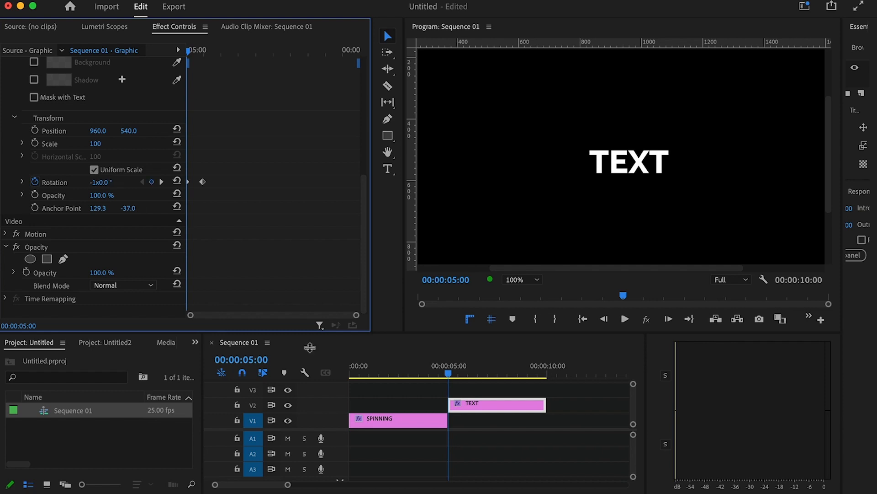
Step: Play back the spinning transition from SPINNING to TEXT twice
drag(449, 376, 416, 372)
key(space)
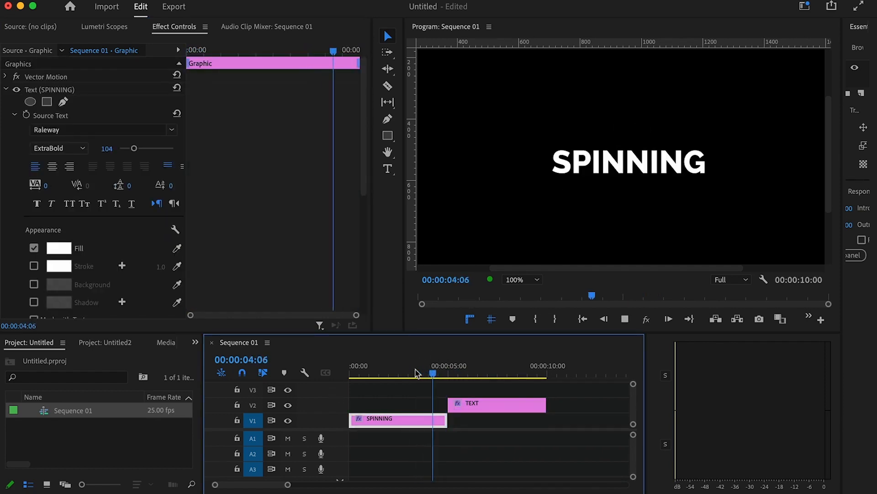
key(space)
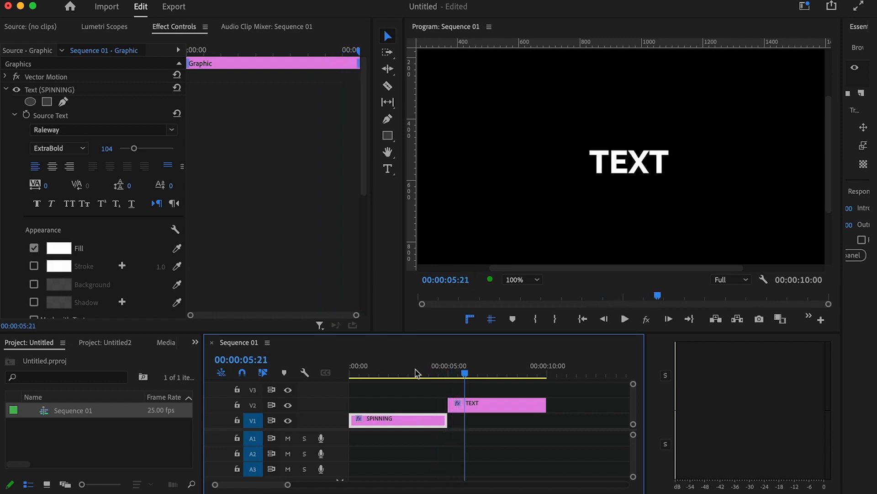
click(433, 376)
key(space)
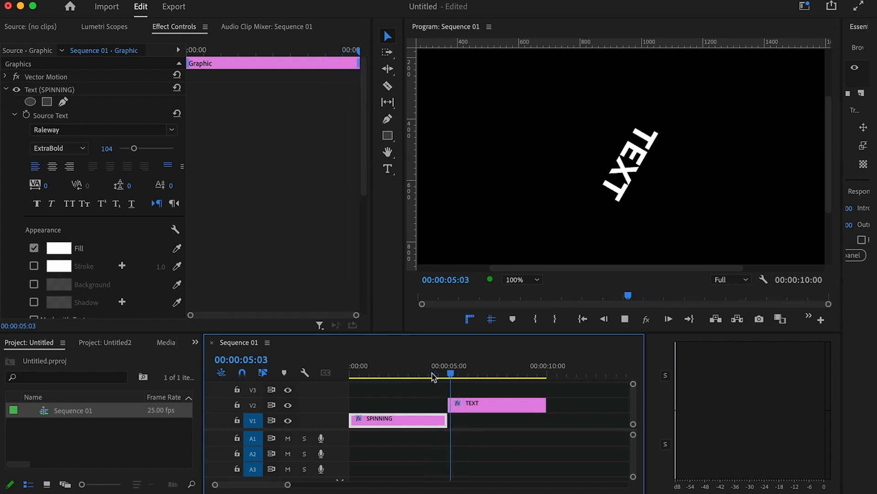
key(space)
Step: Apply Ease In to the TEXT title's second Rotation keyframe
click(470, 406)
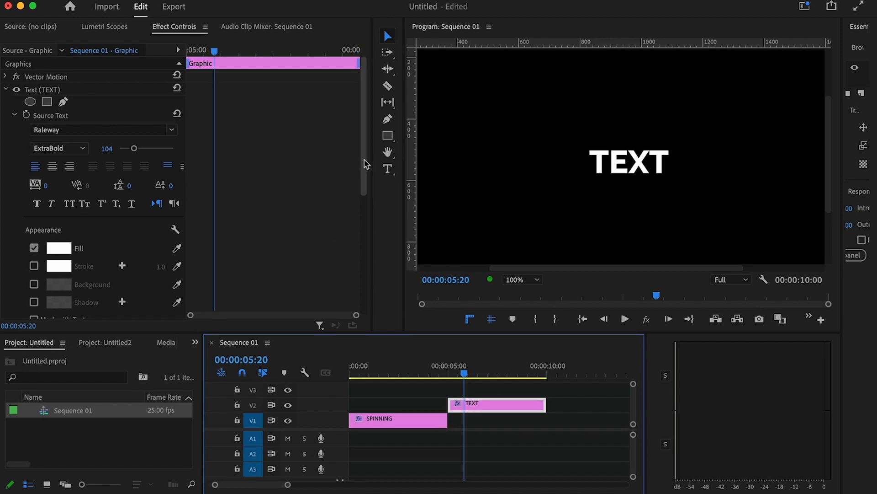
scroll(364, 167, down, 1)
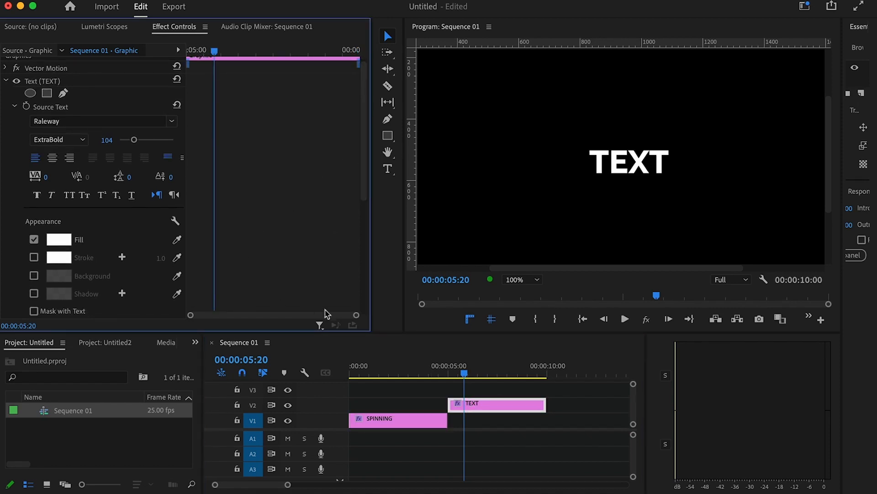
scroll(247, 248, down, 10)
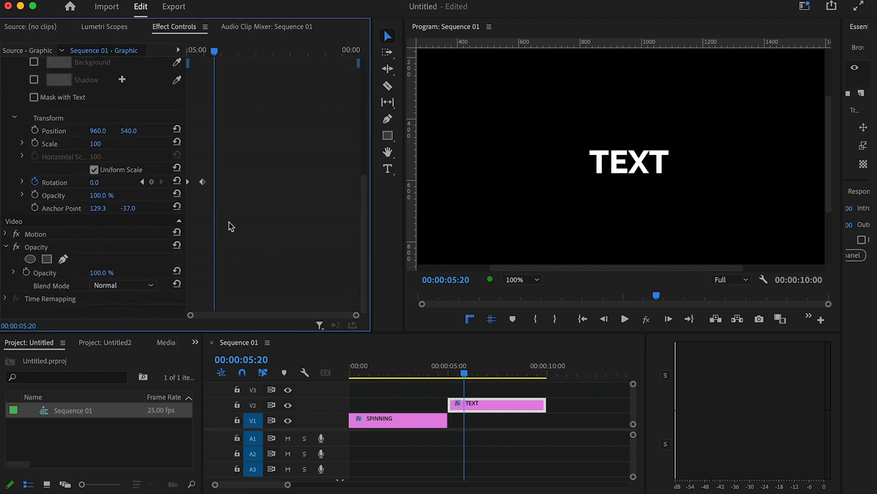
right_click(203, 183)
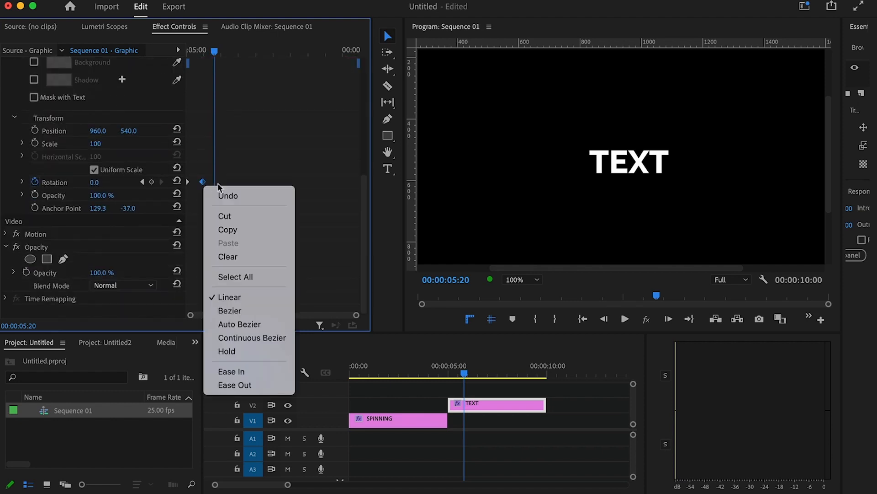
click(247, 372)
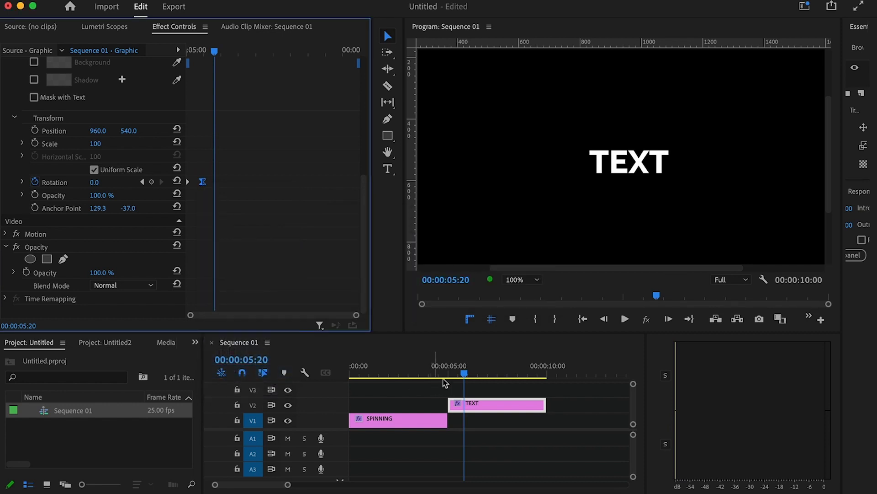
Step: Apply Ease Out to the SPINNING title's first Rotation keyframe, at 00:00:04:13
click(412, 423)
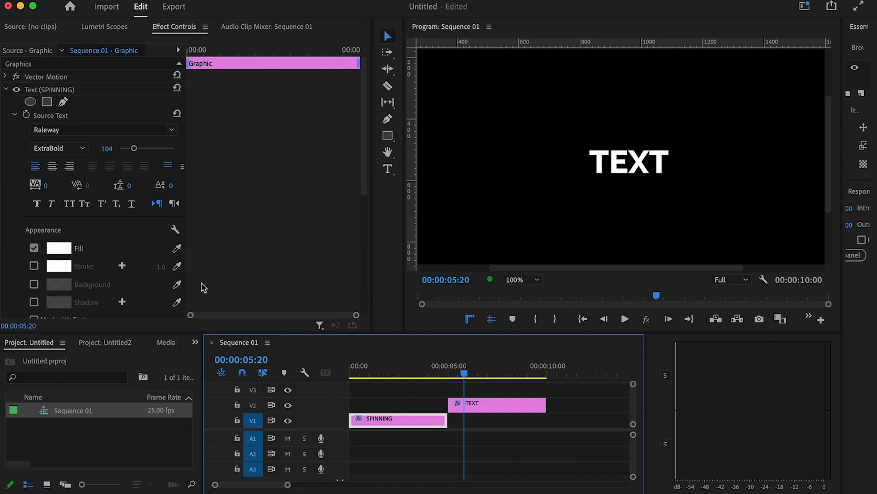
scroll(224, 245, down, 5)
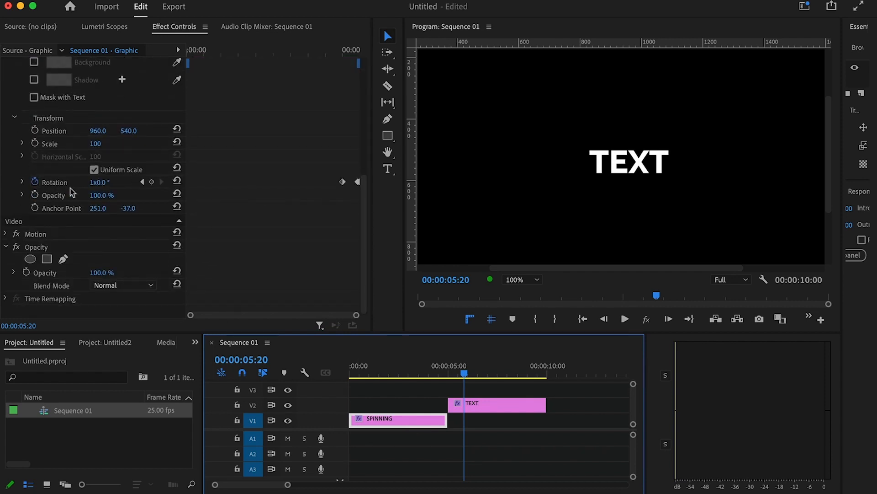
click(142, 182)
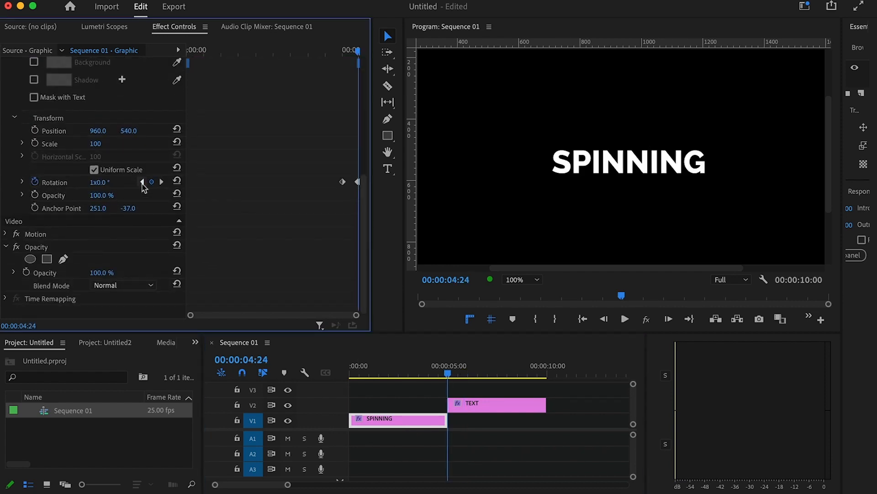
click(142, 181)
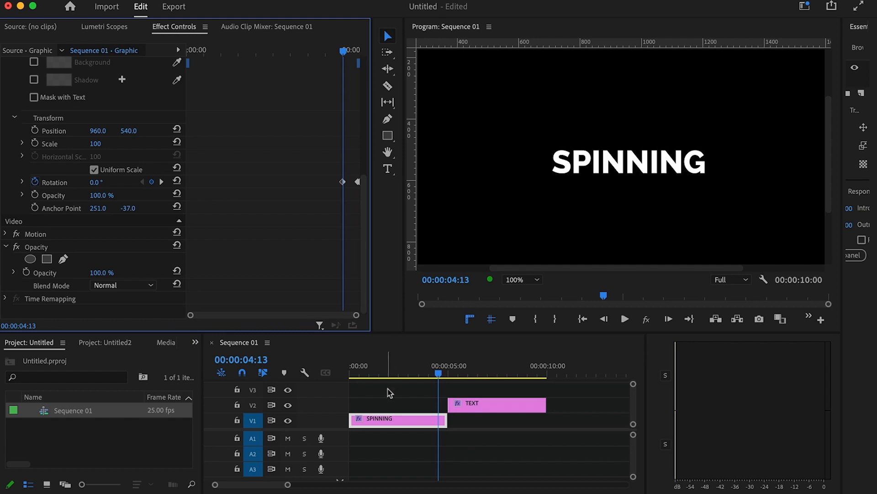
right_click(341, 182)
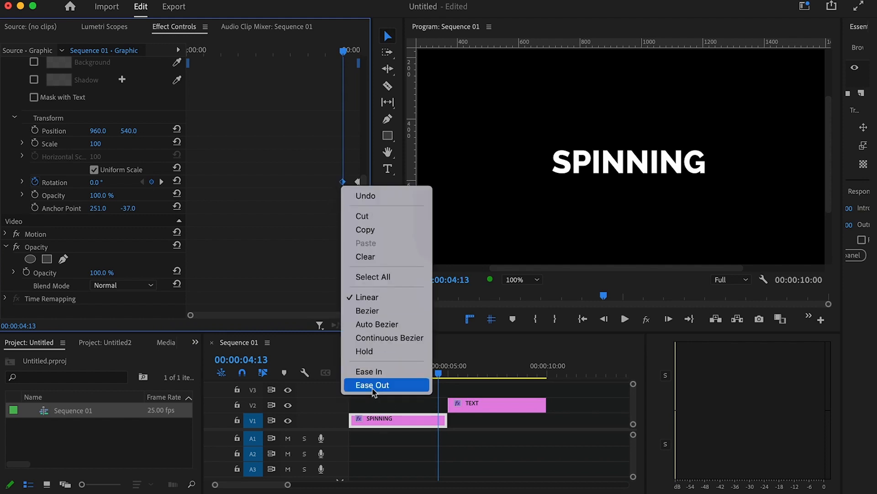
click(372, 385)
Step: Play back the eased spin across the cut from SPINNING to TEXT twice
key(space)
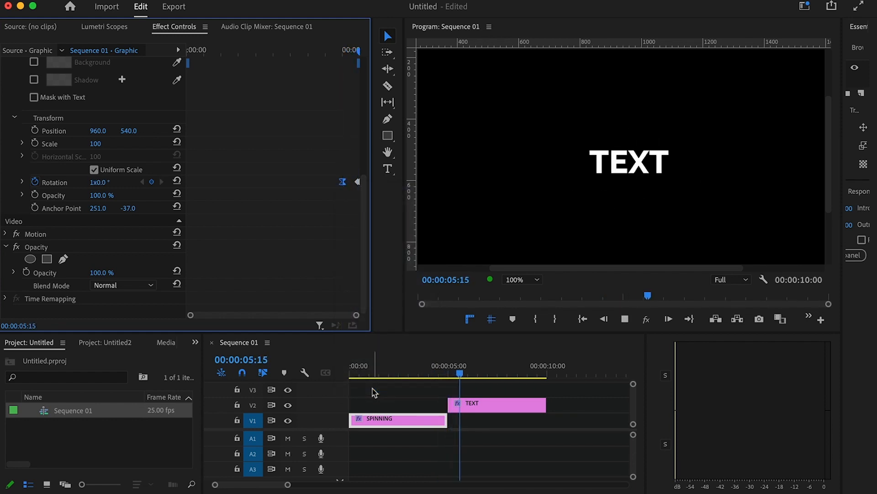
key(space)
drag(415, 373, 417, 374)
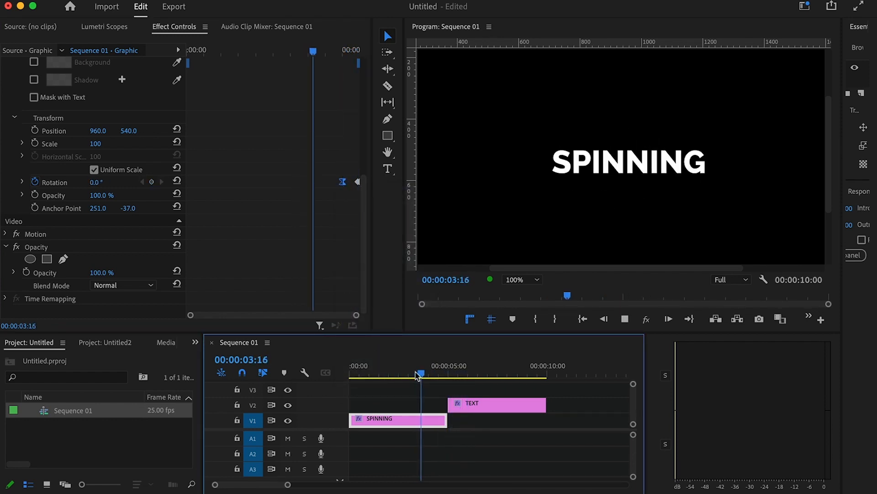
key(space)
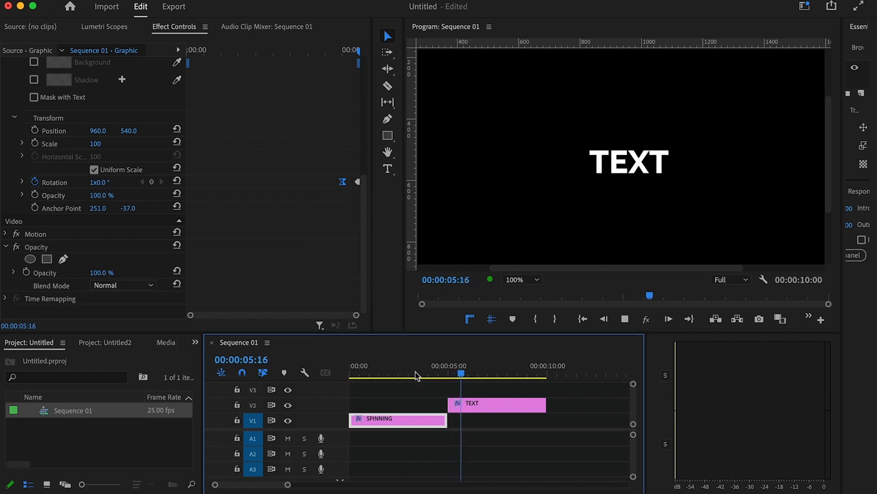
key(space)
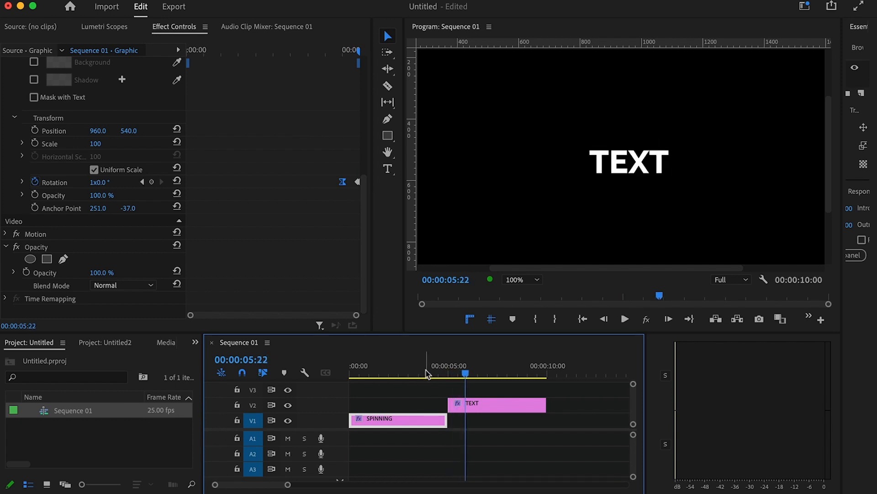
Step: Create a new adjustment layer in the project with the default settings
right_click(154, 453)
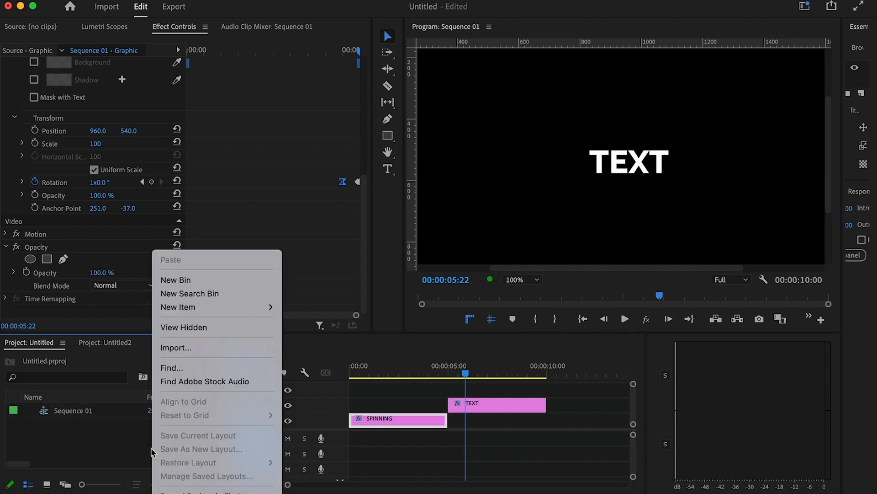
mouse_move(216, 315)
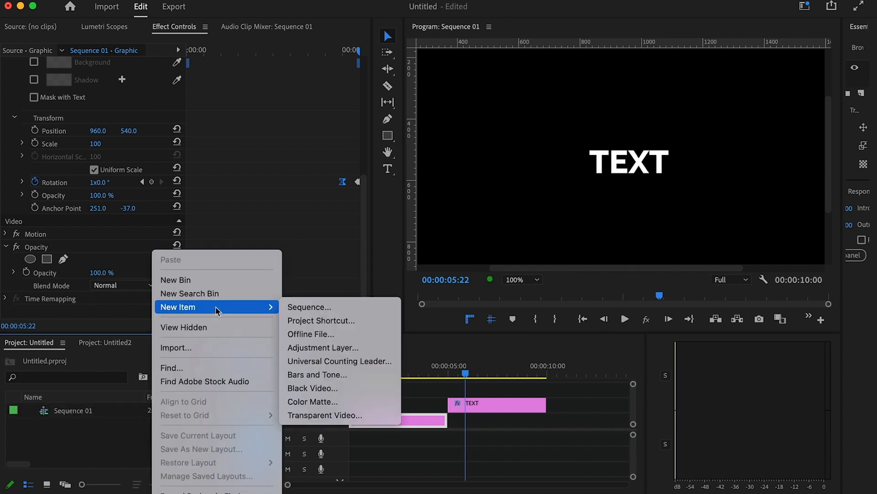
click(328, 348)
click(512, 302)
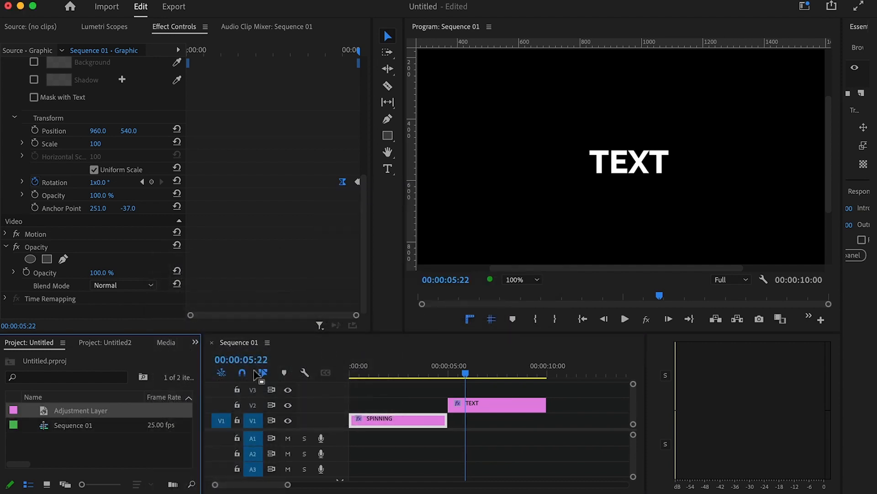
Step: Place the adjustment layer on V3 above the titles and trim both ends so it covers only the spin around the cut
drag(91, 414, 398, 390)
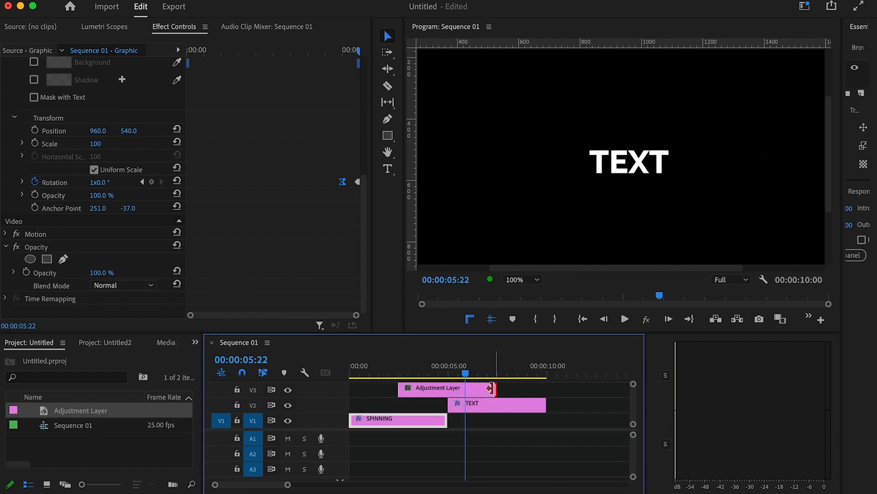
drag(492, 388, 466, 388)
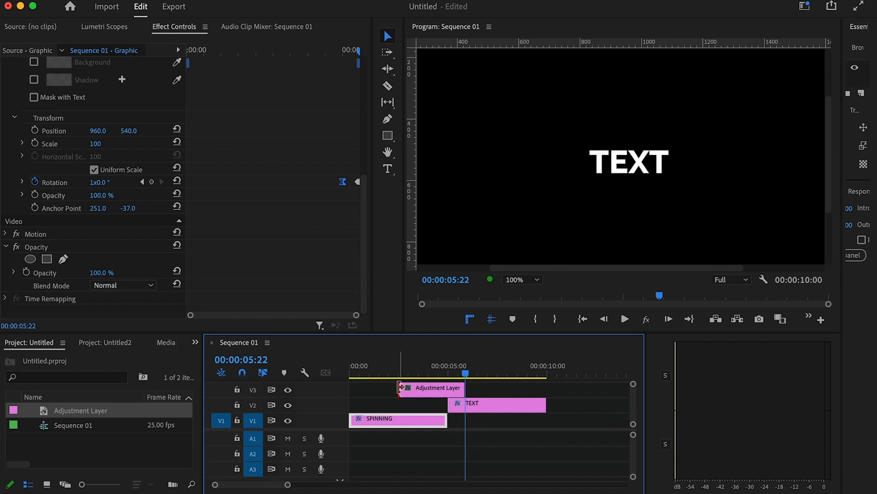
drag(399, 388, 431, 388)
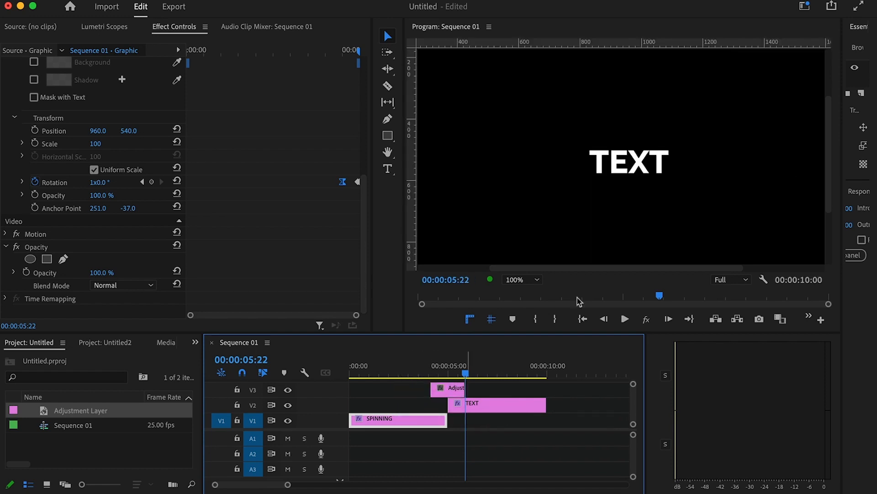
Step: Resize the workspace to widen Essential Graphics and narrow Effect Controls, and bring up the list of effects
drag(842, 151, 687, 152)
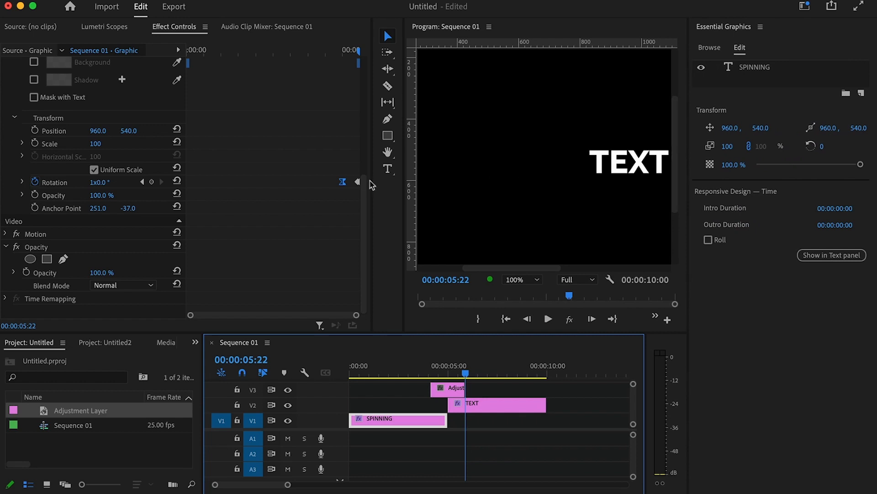
drag(370, 176, 242, 169)
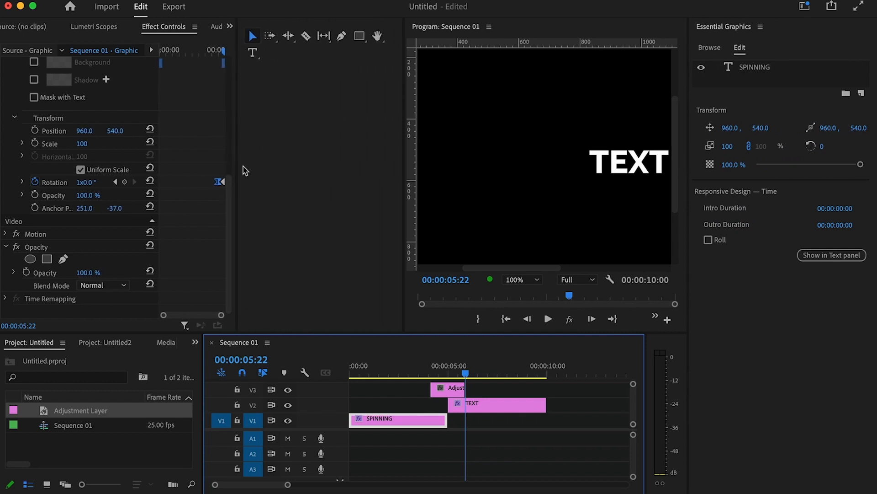
drag(403, 161, 258, 160)
click(383, 0)
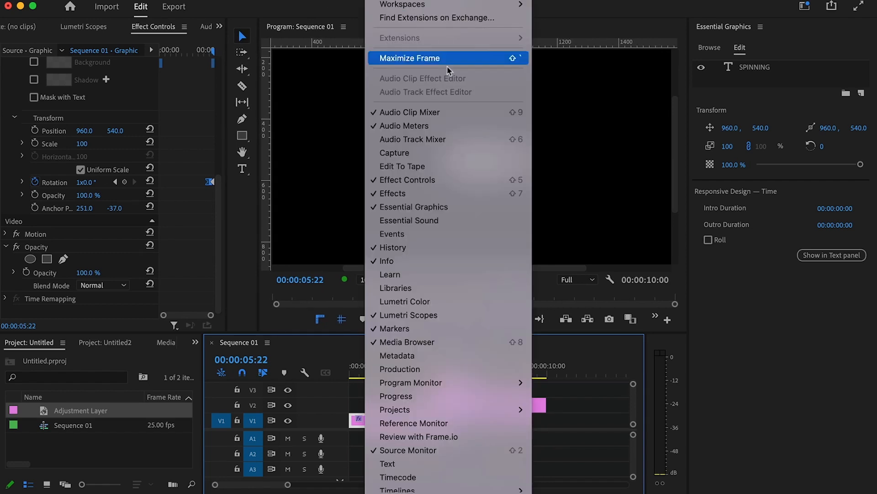
click(411, 194)
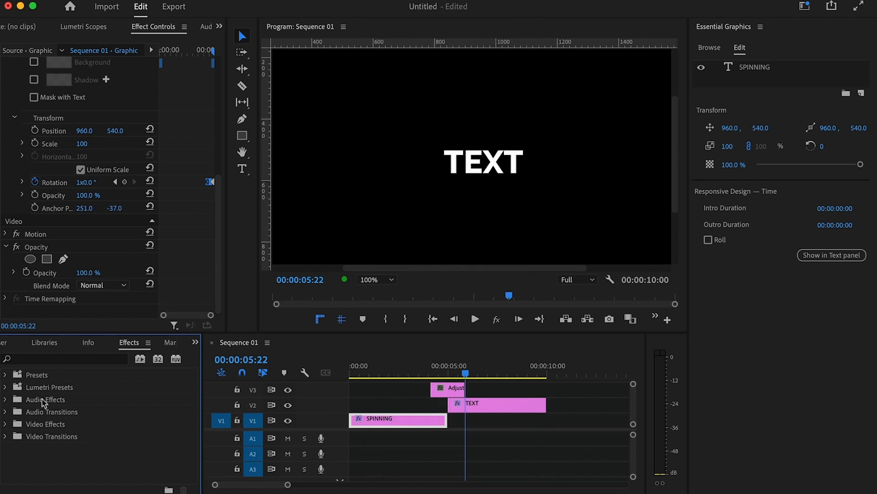
Step: Search the effects for "radial b" and clear the search
click(49, 359)
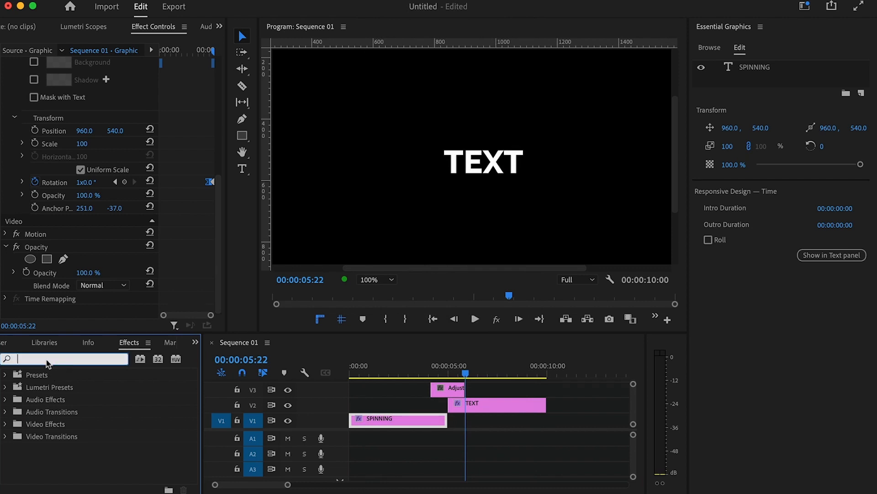
text(radial)
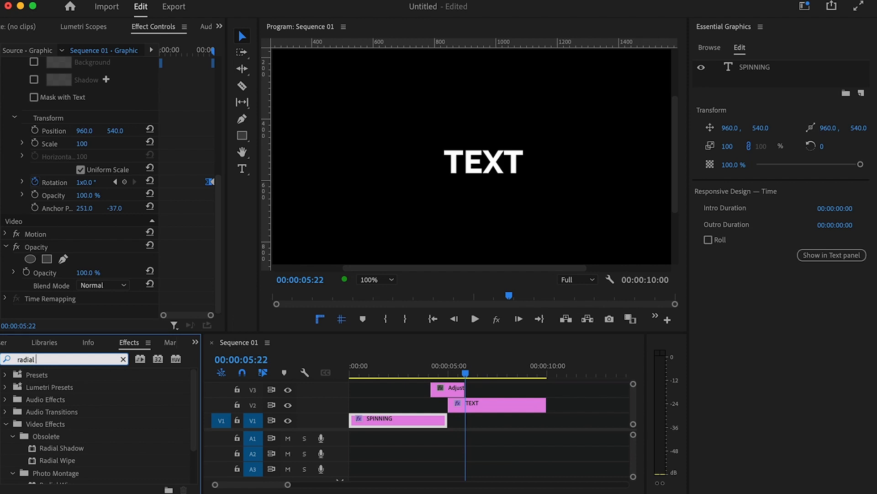
text( b)
key(BackSpace)
key(BackSpace)
key(BackSpace)
key(BackSpace)
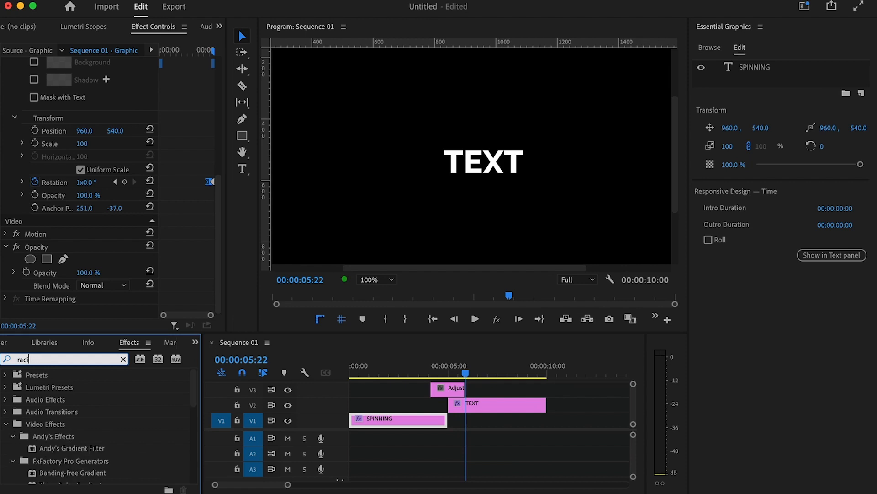
key(BackSpace)
key(BackSpace)
key(BackSpace)
key(BackSpace)
Step: Search the effects for "blur" and apply Directional Blur to the adjustment layer on V3
text(blur)
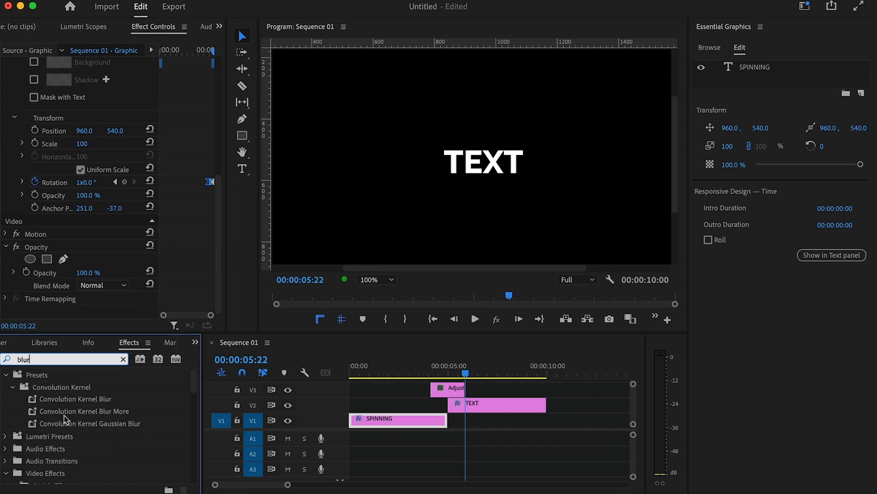
scroll(64, 419, down, 5)
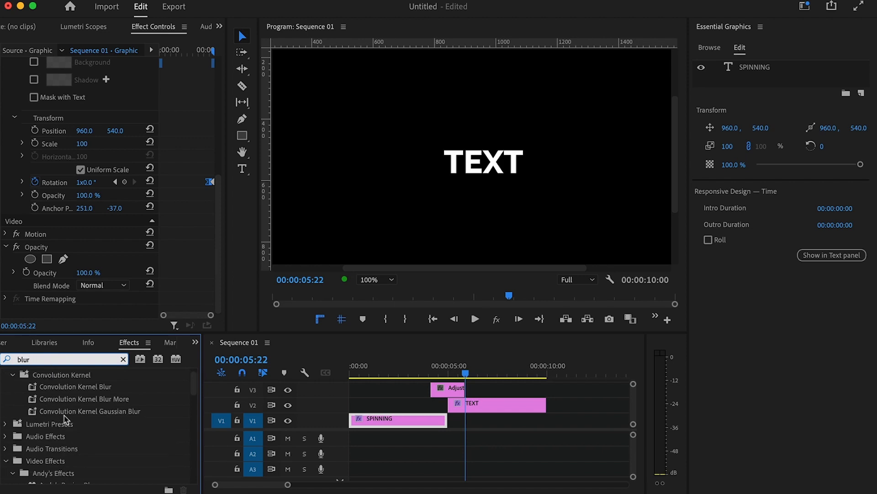
scroll(67, 418, down, 1)
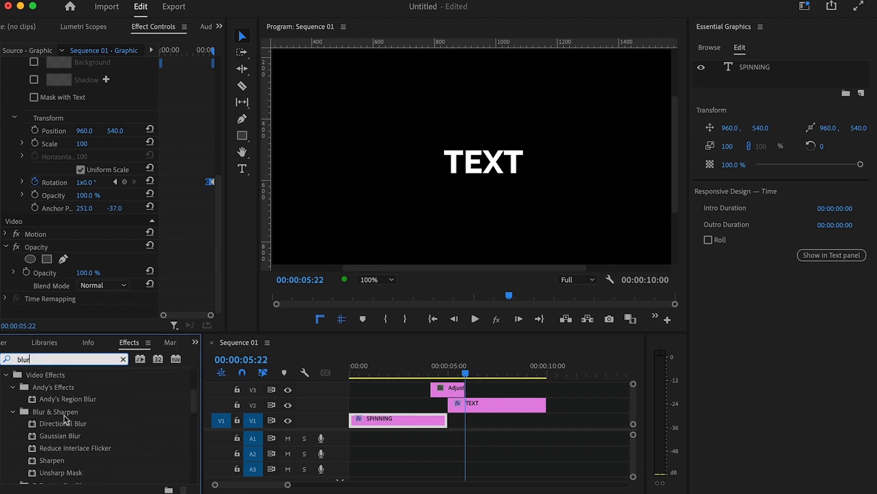
click(61, 423)
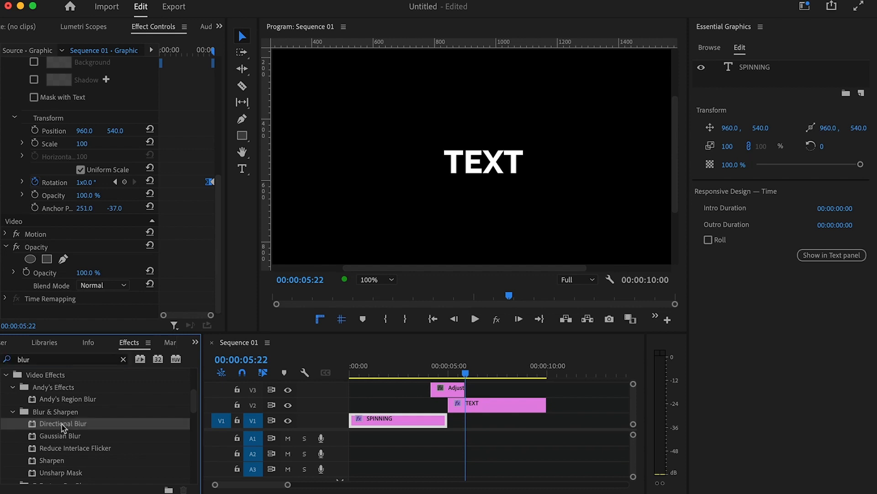
drag(406, 399, 451, 393)
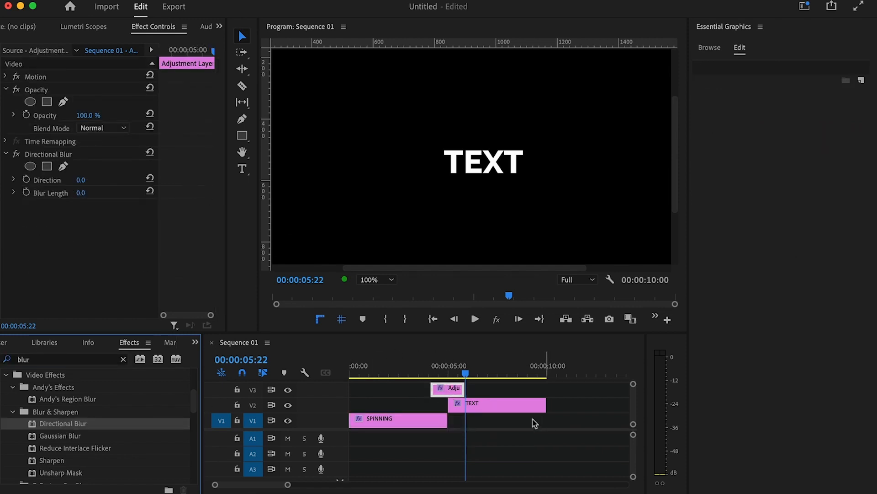
Step: Set the Directional Blur's Direction to 1x209.0° and its Blur Length to 35.0, previewing at 00:00:05:09
click(456, 375)
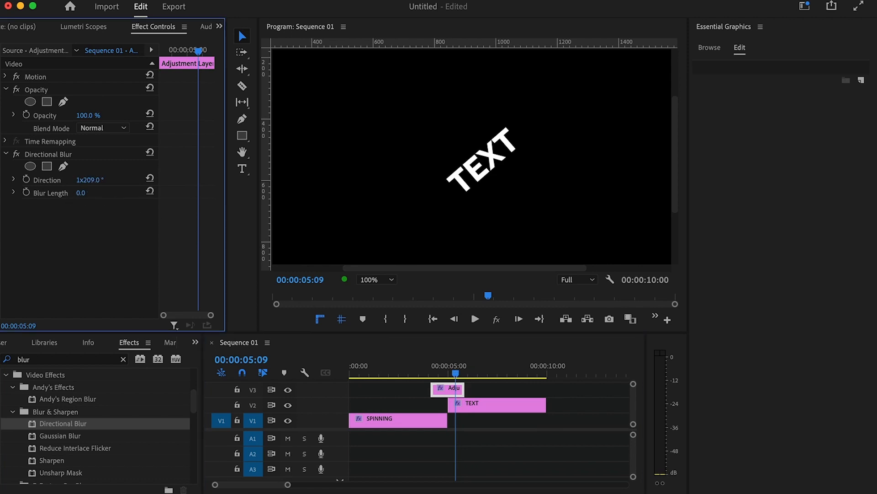
drag(80, 193, 224, 193)
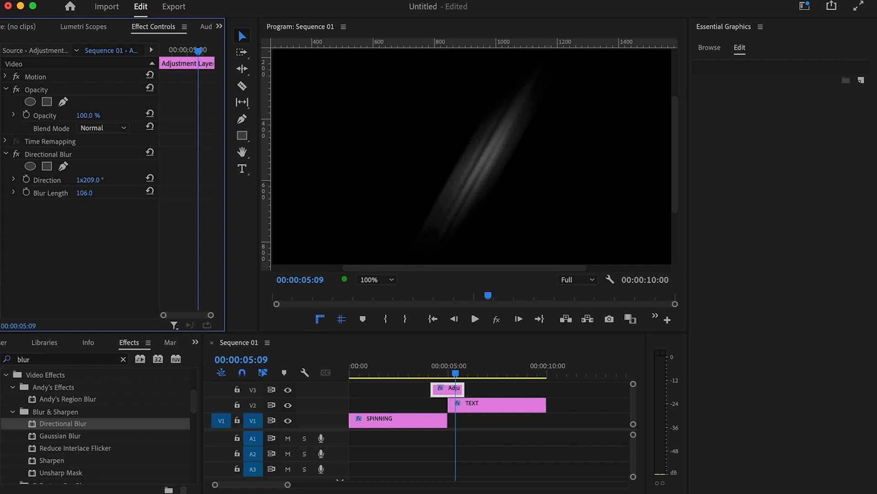
drag(114, 193, 100, 193)
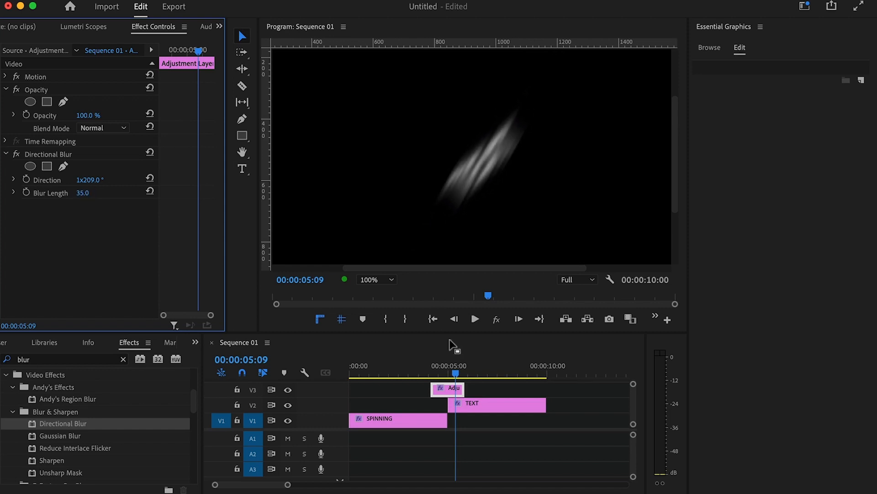
Step: Keyframe the adjustment layer's Blur Length at 35.0 at 00:00:05:00 and at 0 at 00:00:04:14
drag(458, 372, 450, 377)
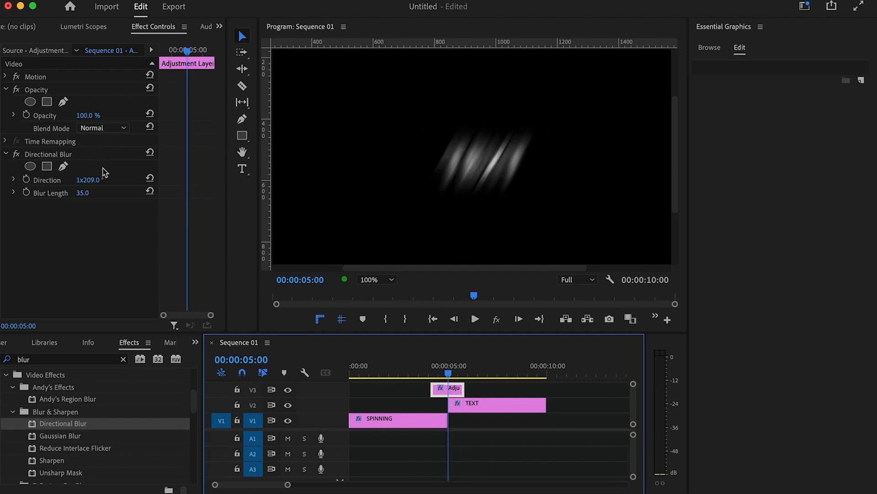
click(26, 192)
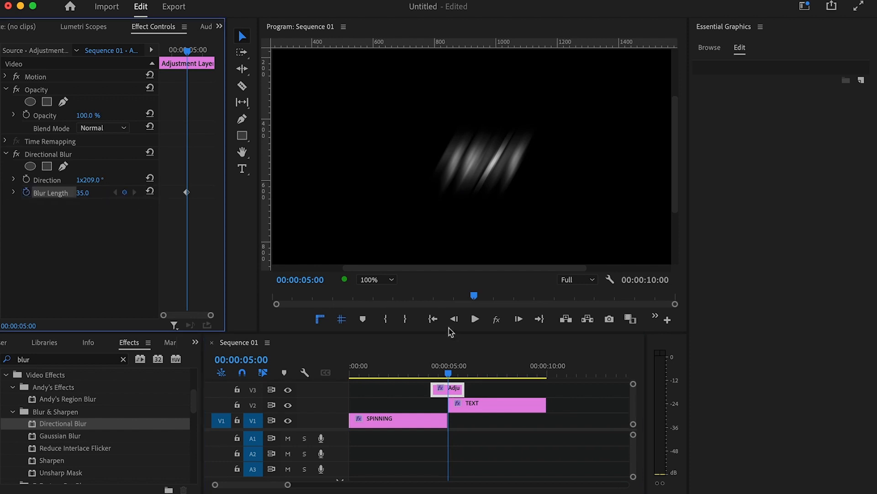
drag(451, 363, 441, 375)
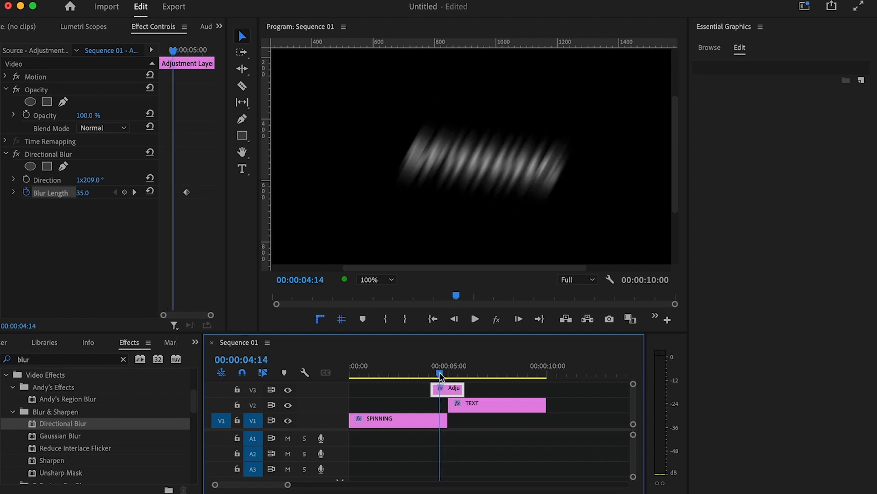
click(78, 193)
text(0)
key(Return)
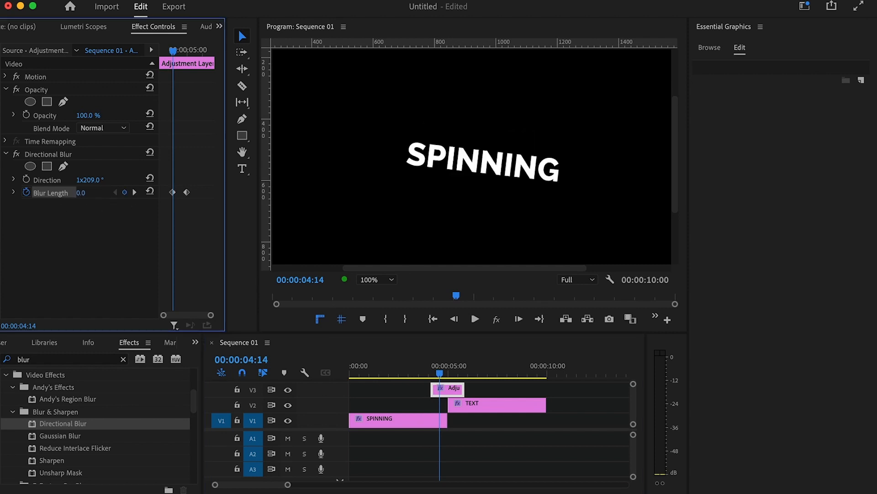
Step: Set the adjustment layer's Blur Length to 0 at 00:00:05:09 as a closing keyframe
mouse_move(454, 372)
mouse_down()
mouse_move(465, 372)
mouse_move(457, 373)
mouse_up()
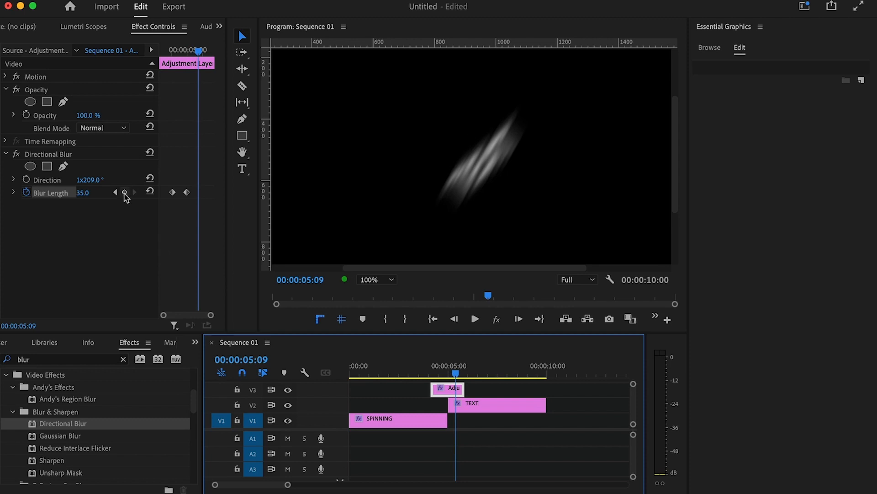
click(83, 192)
text(0)
key(Return)
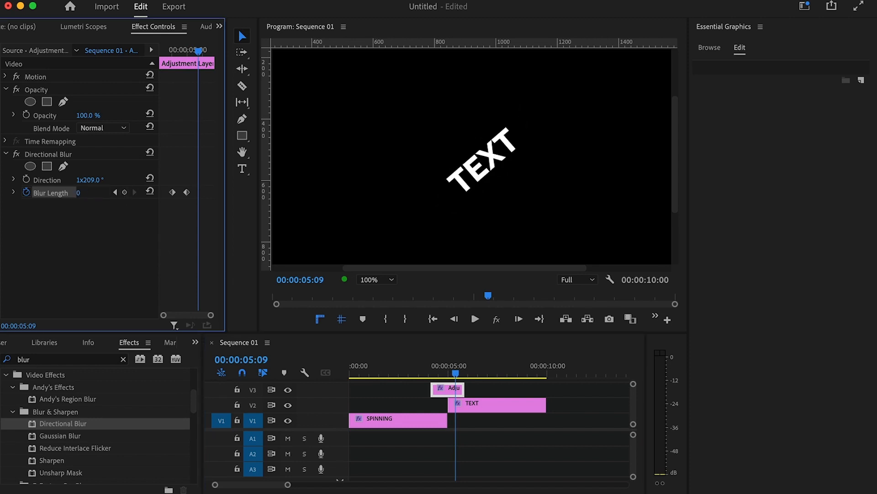
Step: Play back the blurred spinning transition from before the cut, starting in the SPINNING clip
click(421, 376)
key(space)
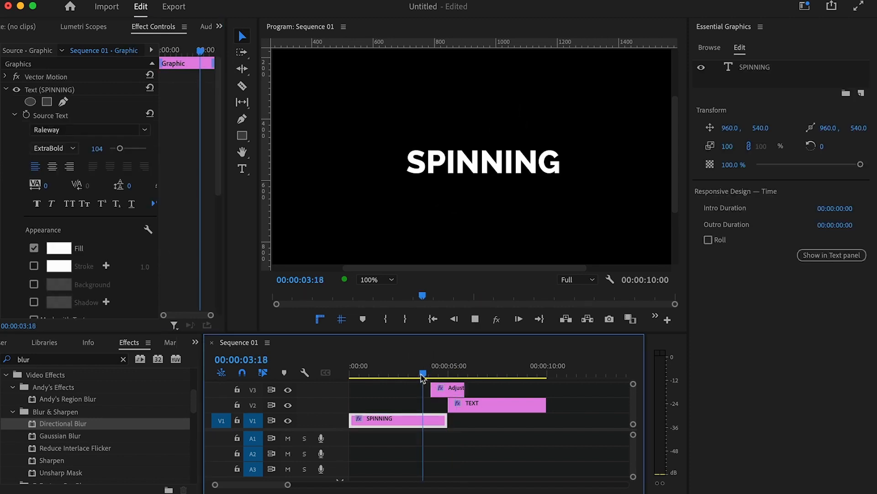